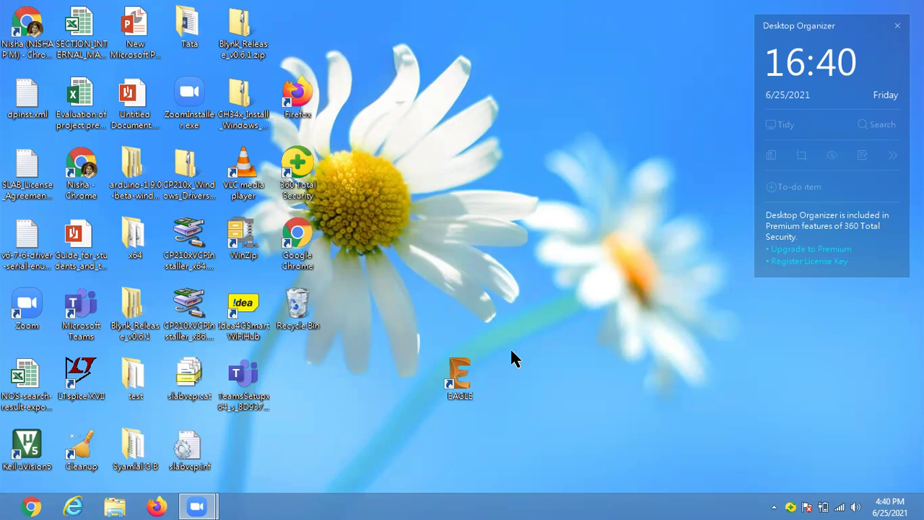
Launch EAGLE, dismiss the sign-in prompt, and create a new untitled.lbr library via File > New > Library.
{"action": "double_click", "coordinate": [468, 382]}
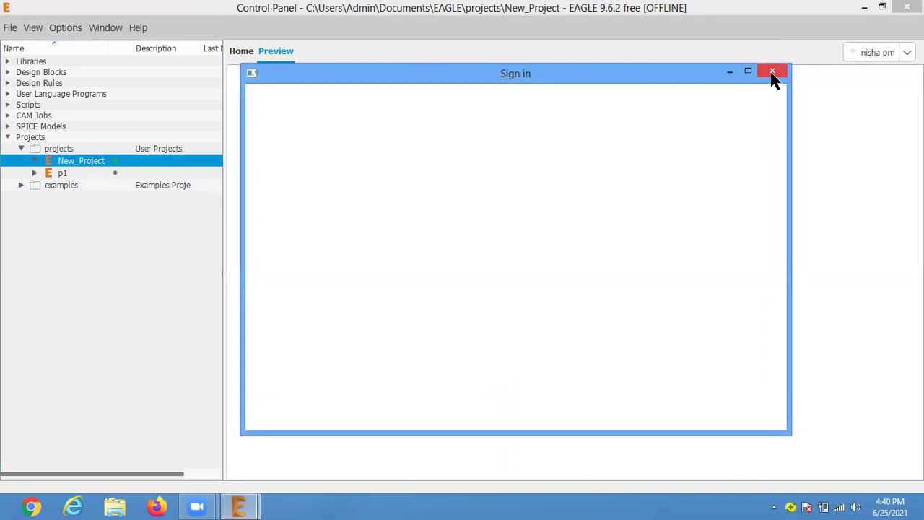
{"action": "left_click", "coordinate": [773, 73]}
{"action": "left_click", "coordinate": [13, 32]}
{"action": "mouse_move", "coordinate": [29, 44]}
{"action": "left_click", "coordinate": [156, 101]}
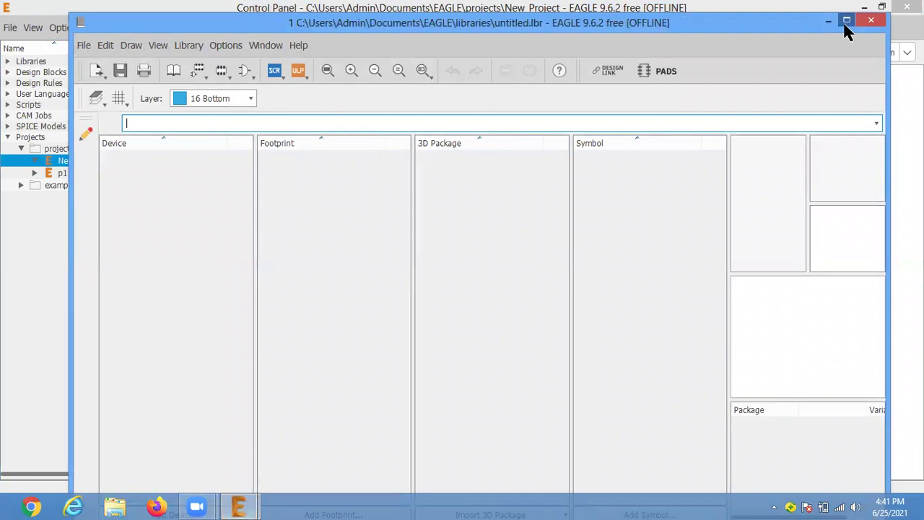
Maximize the library editor and create a new symbol named SWITCH1, confirming its creation.
{"action": "left_click", "coordinate": [847, 22]}
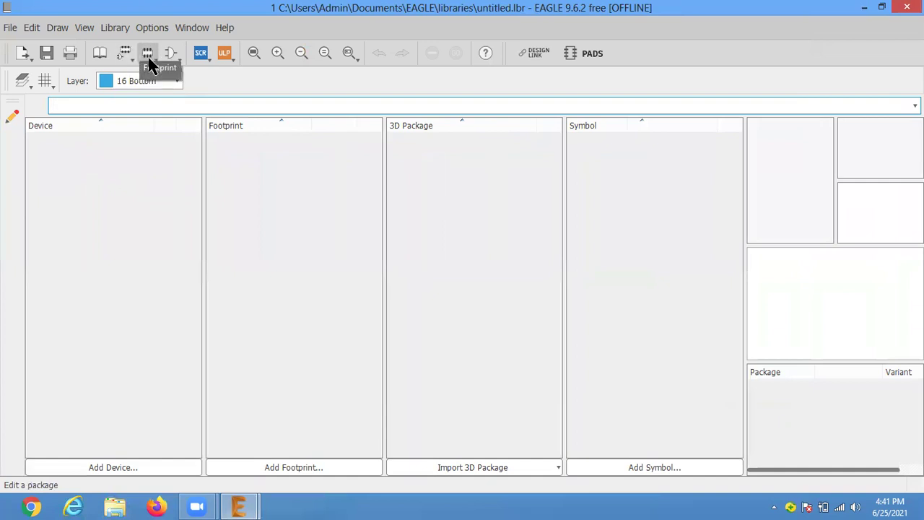
{"action": "left_click", "coordinate": [169, 52]}
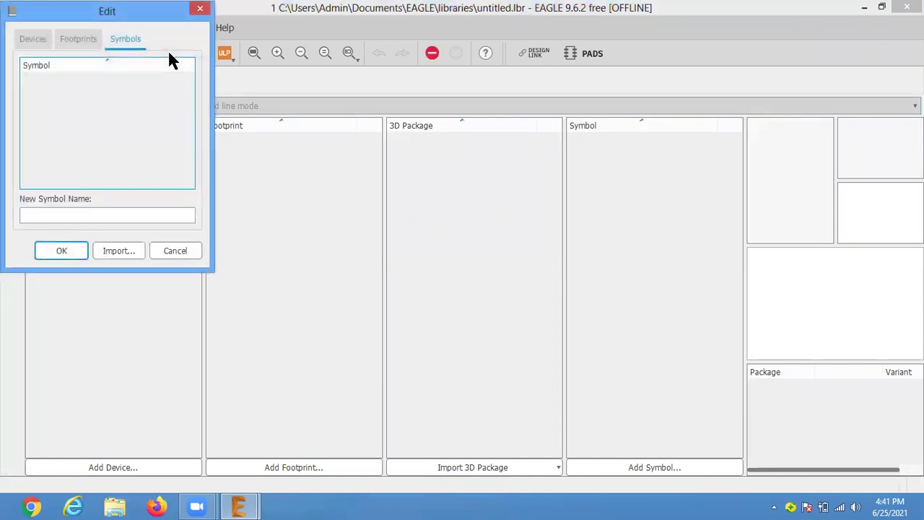
{"action": "left_click", "coordinate": [114, 216]}
{"action": "type", "text": "SWITCH1"}
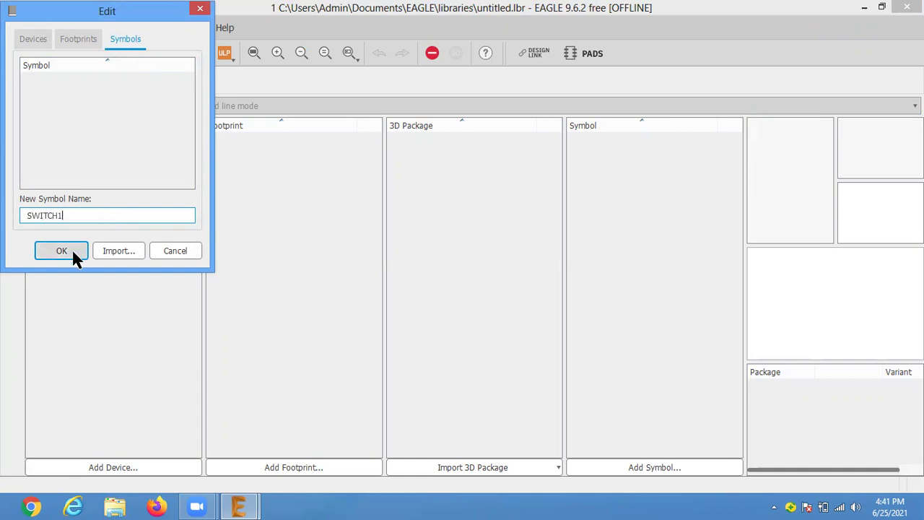
{"action": "left_click", "coordinate": [71, 249]}
{"action": "left_click", "coordinate": [76, 278]}
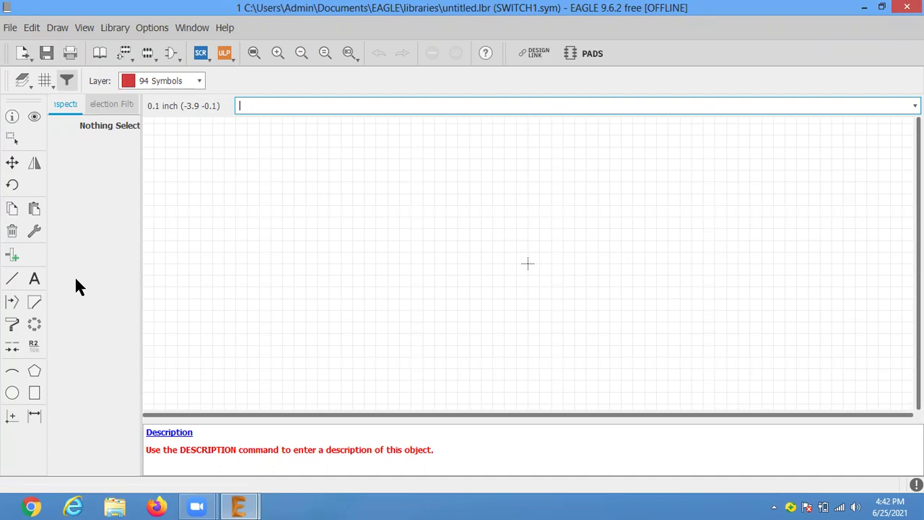
With a straight-then-45° bend, draw the left horizontal wire rising into the diagonal lever.
{"action": "key", "text": "ctrl+g"}
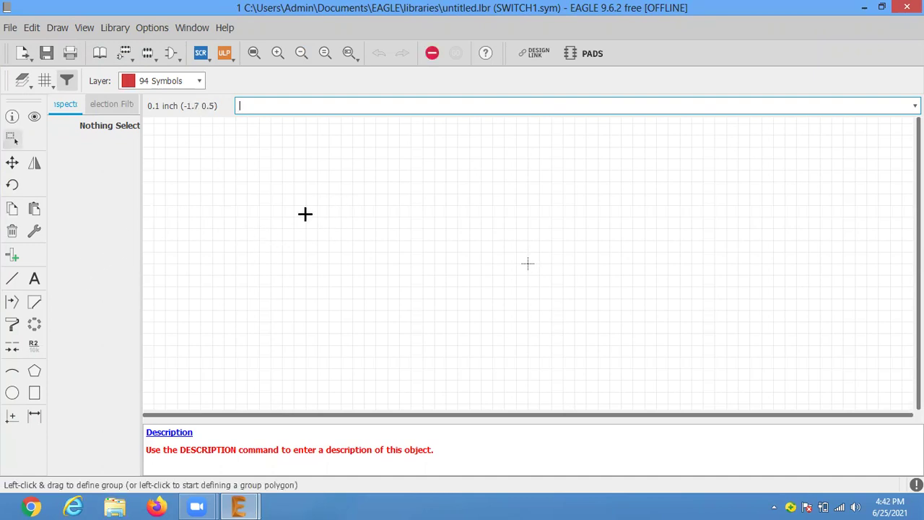
{"action": "left_click", "coordinate": [12, 281]}
{"action": "left_click", "coordinate": [240, 81]}
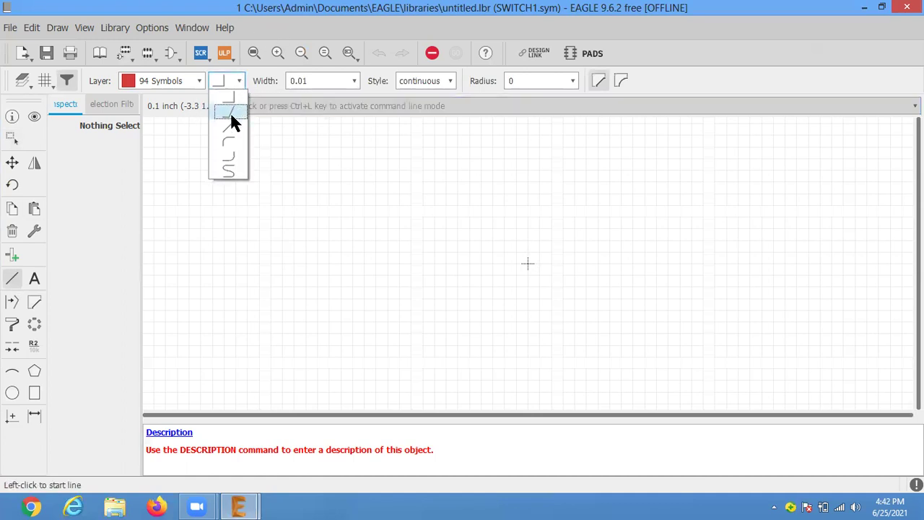
{"action": "left_click", "coordinate": [229, 113]}
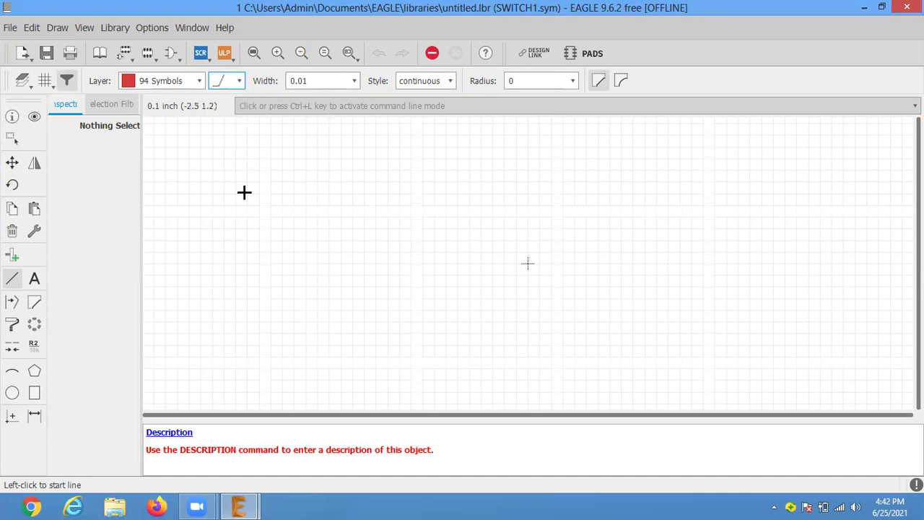
{"action": "left_click", "coordinate": [274, 240]}
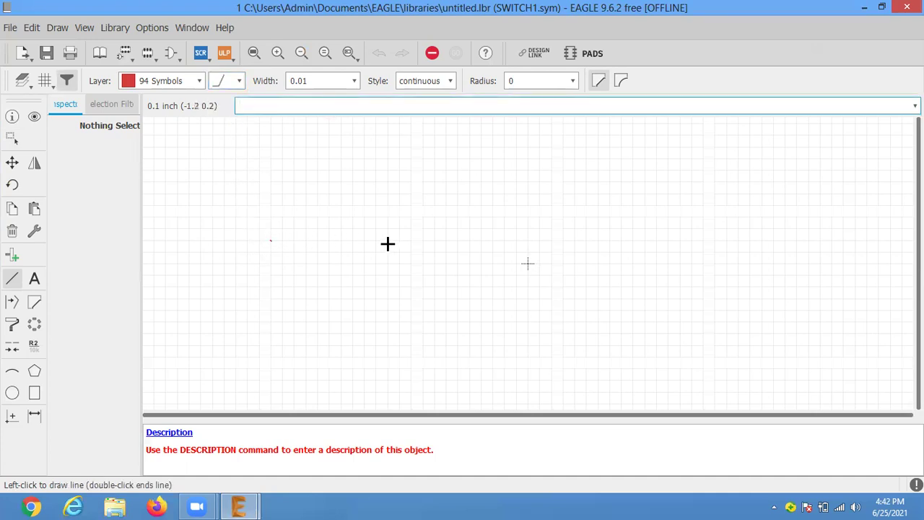
{"action": "left_click", "coordinate": [420, 216]}
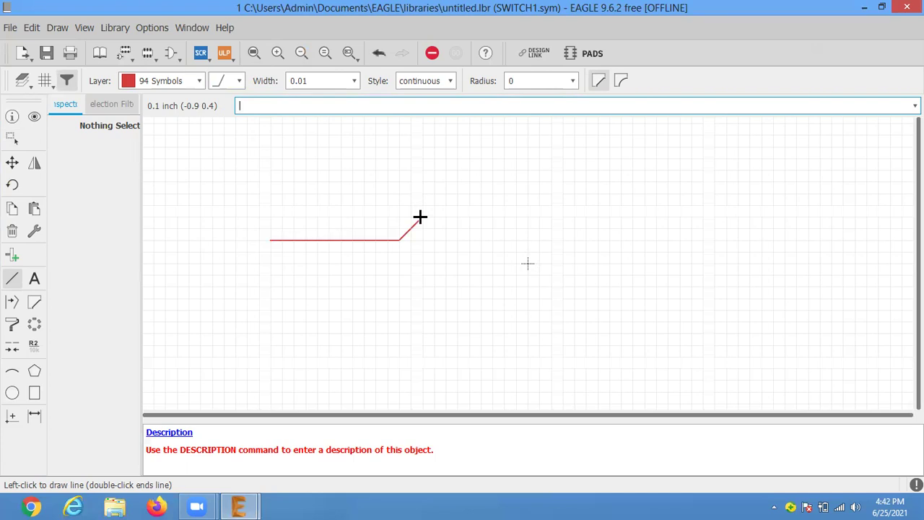
{"action": "double_click", "coordinate": [420, 216]}
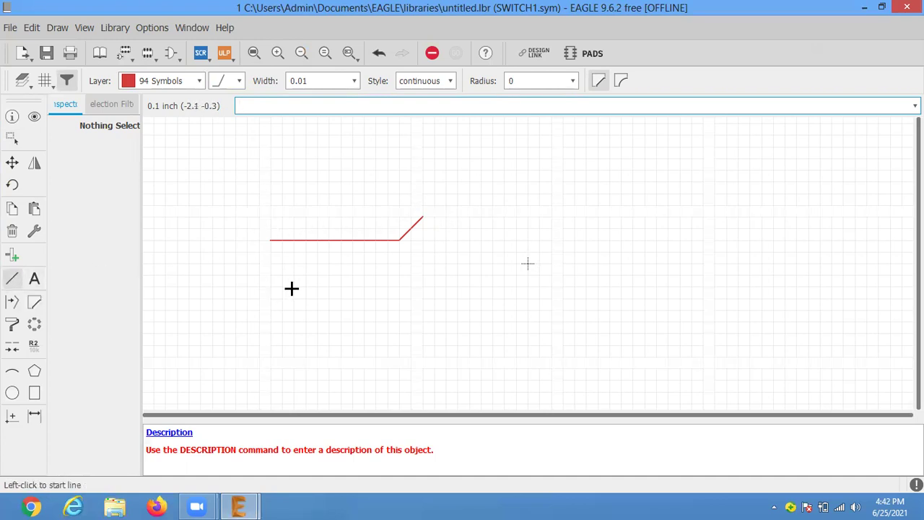
Draw the second horizontal wire to the right of the switch gap.
{"action": "left_click", "coordinate": [424, 240]}
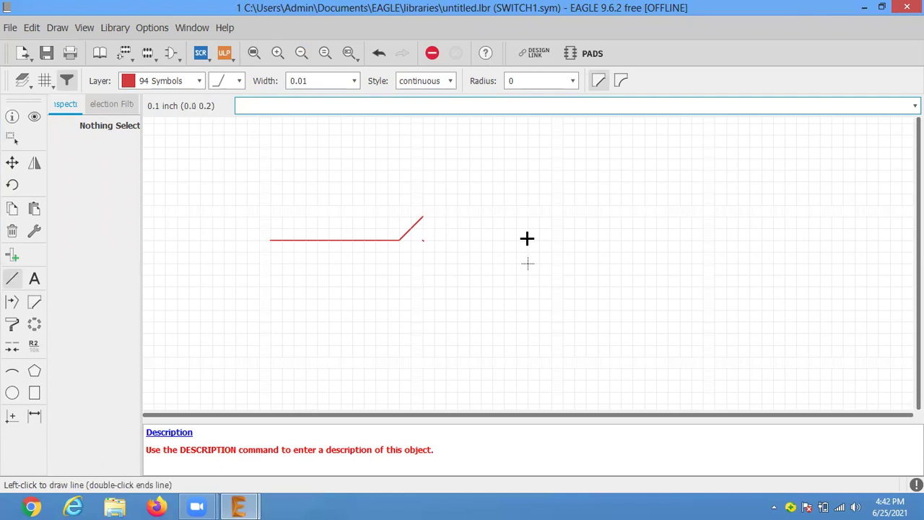
{"action": "left_click", "coordinate": [527, 239]}
{"action": "double_click", "coordinate": [528, 239]}
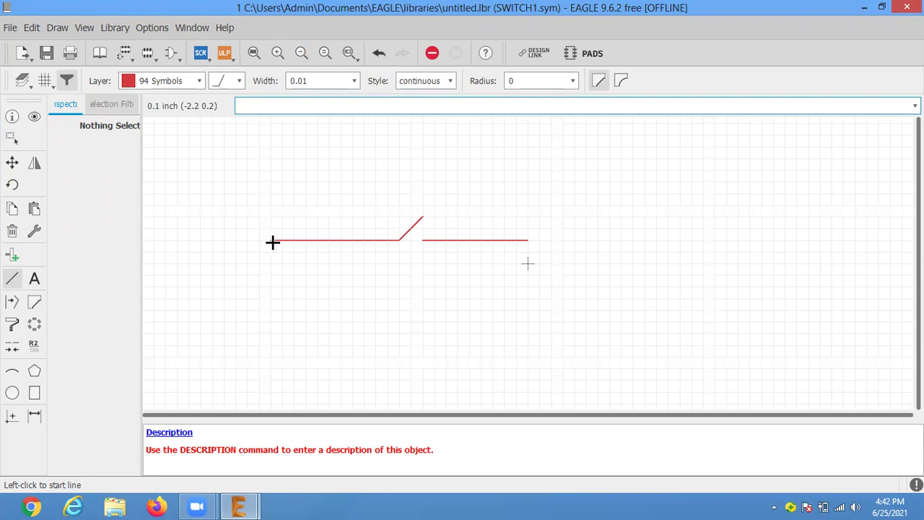
Place pins P$1 and P$2 at the left and right ends of the switch wires.
{"action": "left_click", "coordinate": [12, 259]}
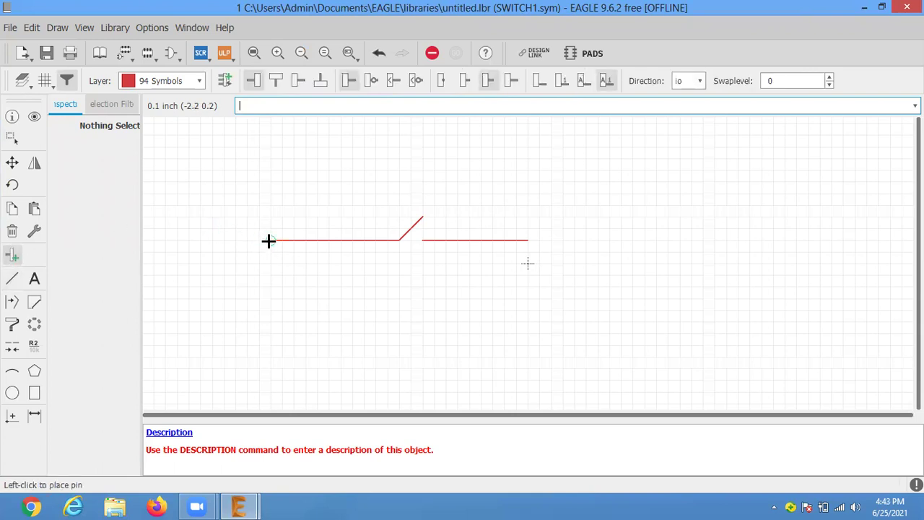
{"action": "left_click", "coordinate": [267, 241]}
{"action": "left_click", "coordinate": [515, 241]}
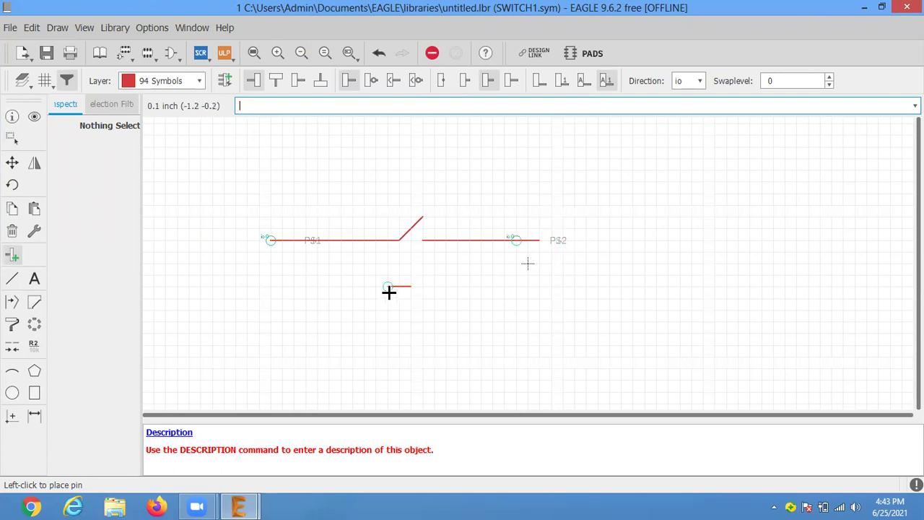
Add an 'SPST' text label just above the switch's diagonal lever.
{"action": "left_click", "coordinate": [34, 280]}
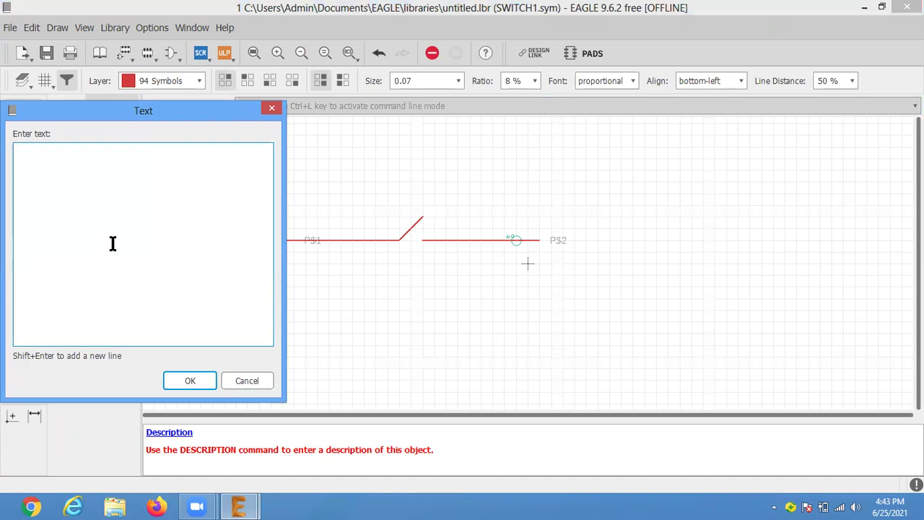
{"action": "type", "text": "SPST"}
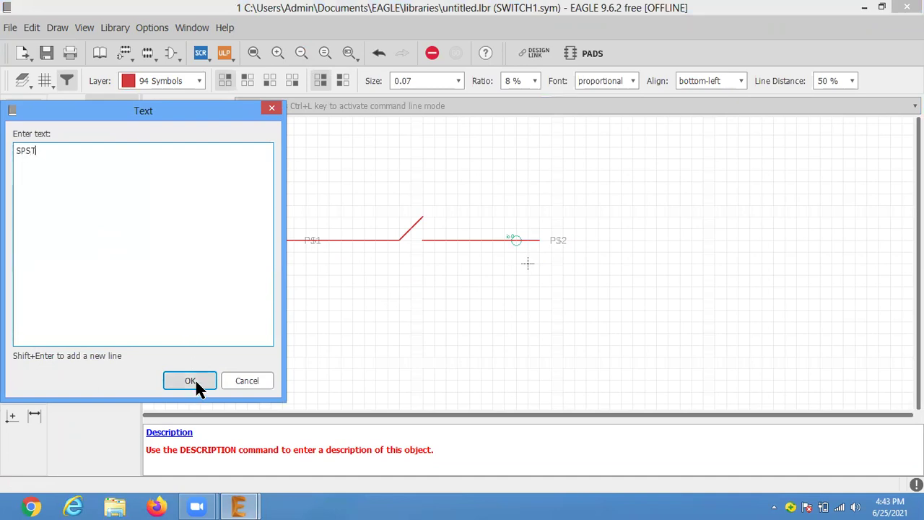
{"action": "left_click", "coordinate": [189, 380]}
{"action": "left_click", "coordinate": [282, 252]}
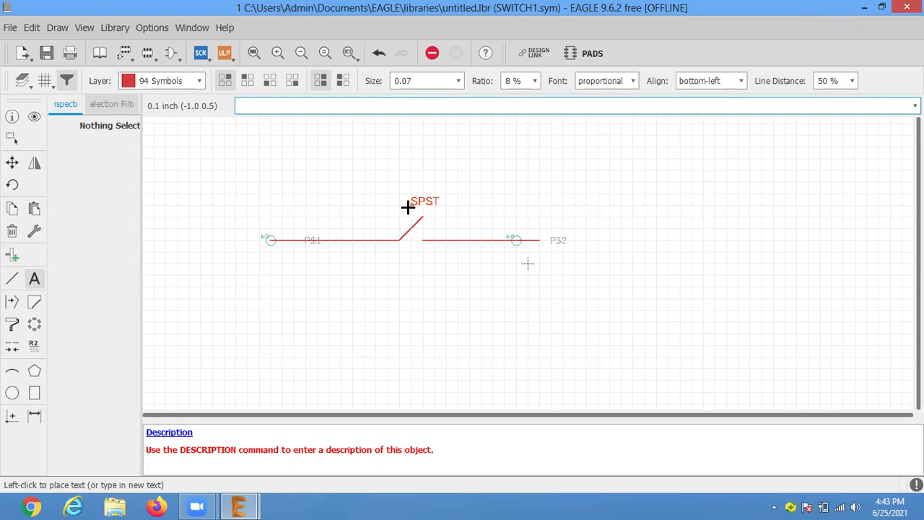
{"action": "left_click", "coordinate": [408, 208]}
{"action": "key", "text": "Escape"}
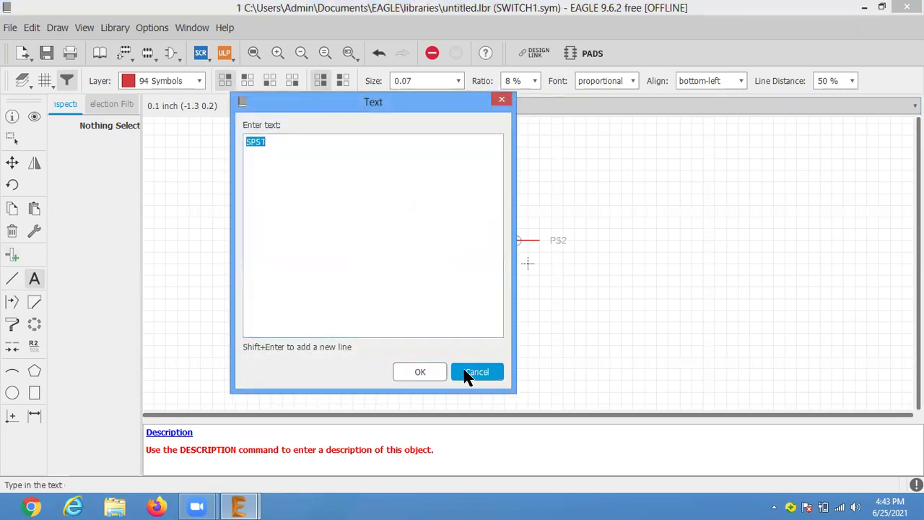
{"action": "left_click", "coordinate": [465, 371]}
{"action": "key", "text": "Escape"}
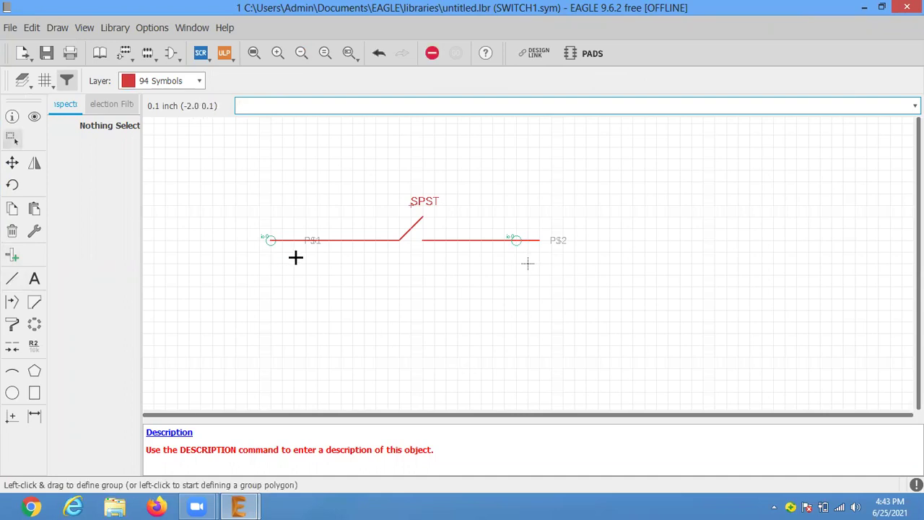
Save the library as SWITCH1.lbr.
{"action": "left_click", "coordinate": [45, 58]}
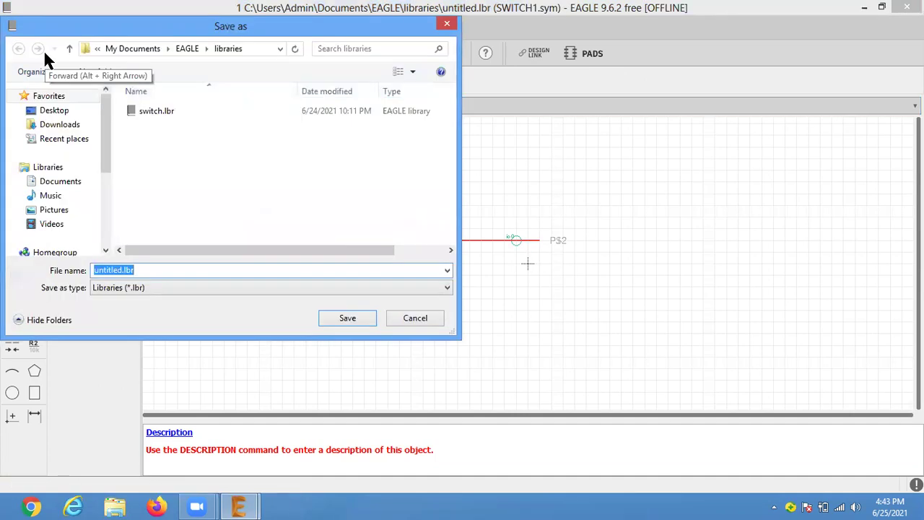
{"action": "type", "text": "SWITCH"}
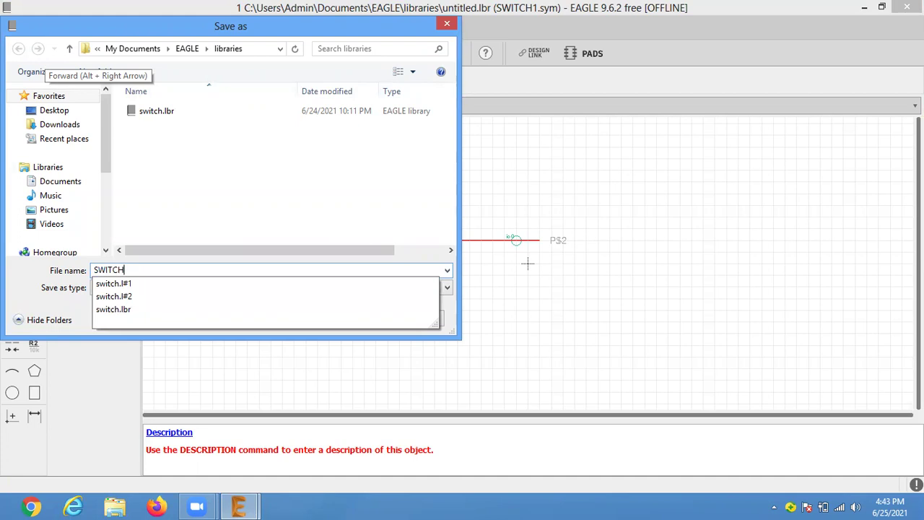
{"action": "type", "text": "1"}
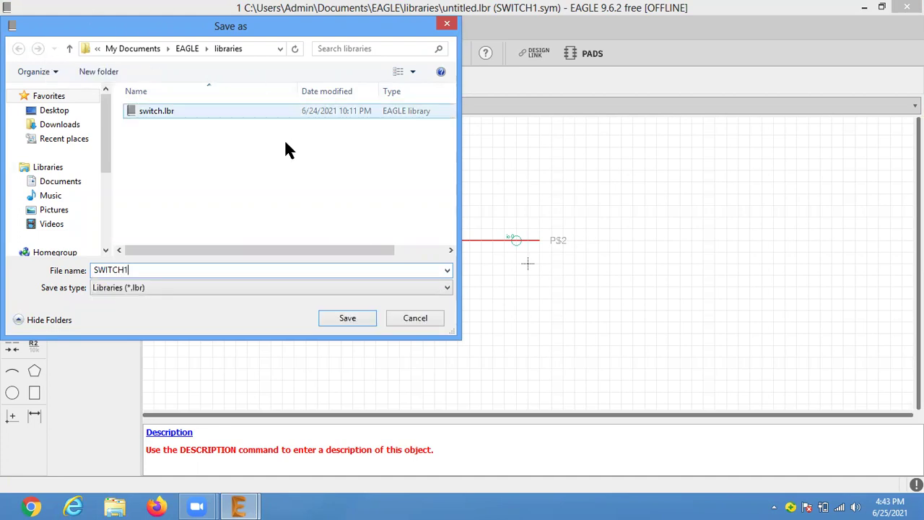
{"action": "left_click", "coordinate": [351, 322]}
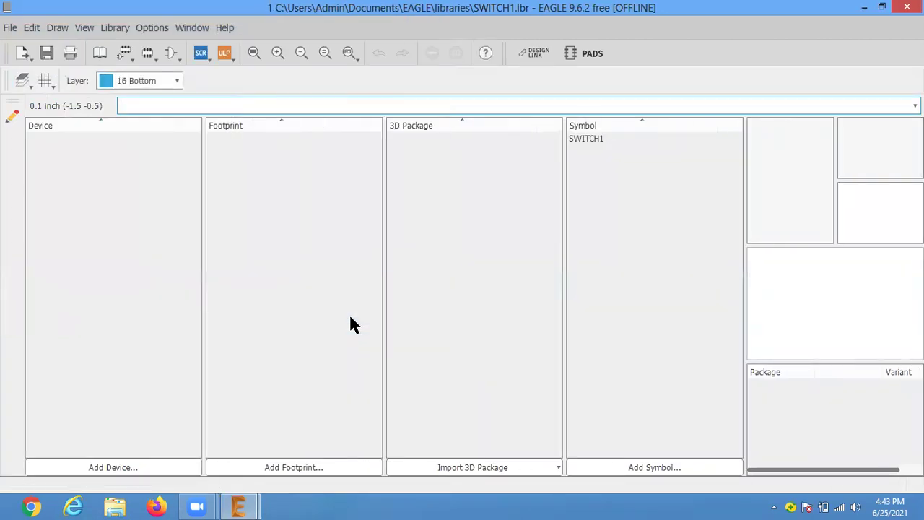
Create a new footprint named SWITCH1, accepting the creation warning.
{"action": "left_click", "coordinate": [146, 58]}
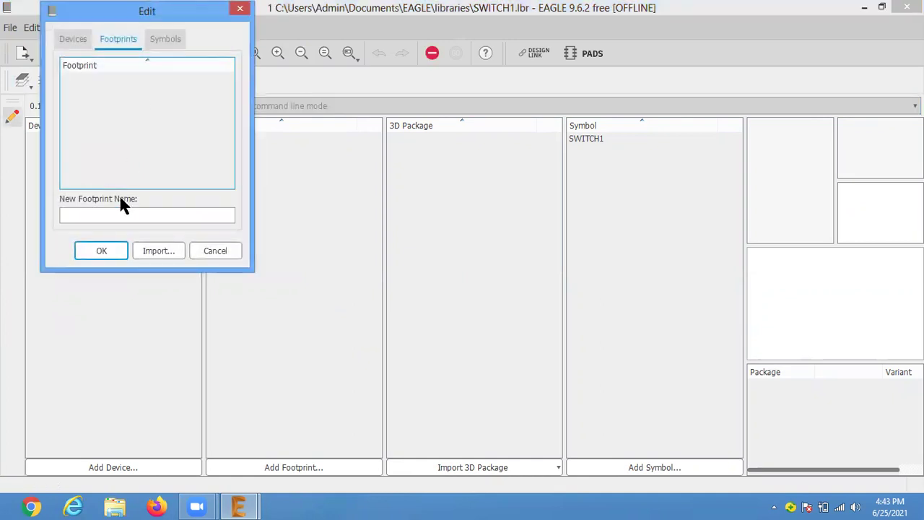
{"action": "left_click", "coordinate": [116, 214]}
{"action": "type", "text": "SWITCH1"}
{"action": "left_click", "coordinate": [105, 249]}
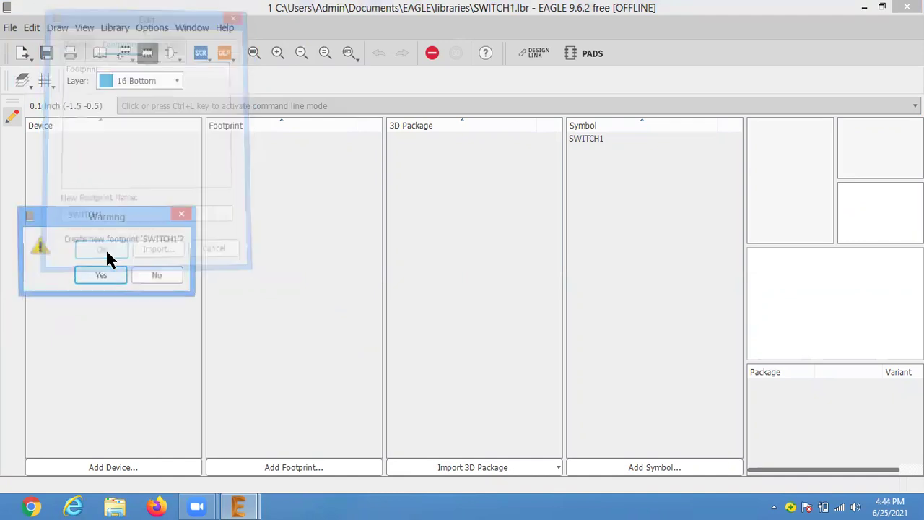
{"action": "left_click", "coordinate": [101, 278]}
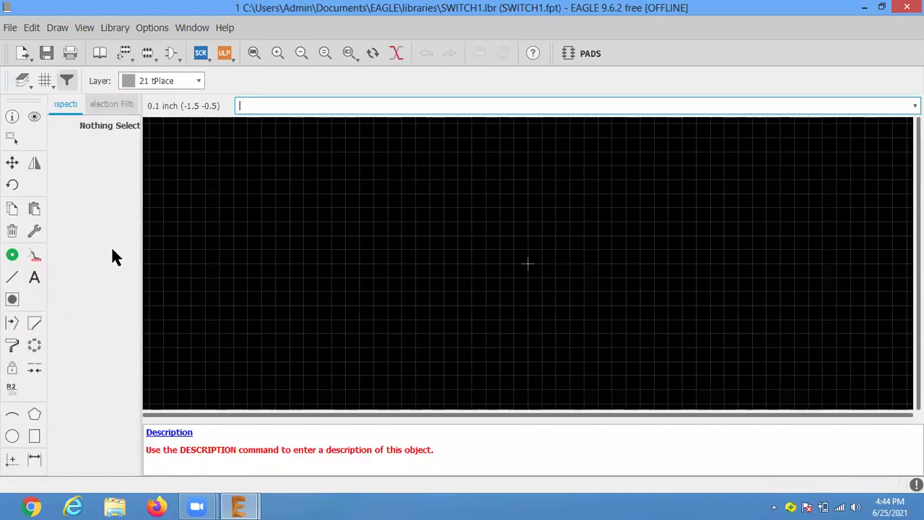
Draw the footprint's horizontal line bending up into the angled switch blade on tPlace.
{"action": "left_click", "coordinate": [13, 279]}
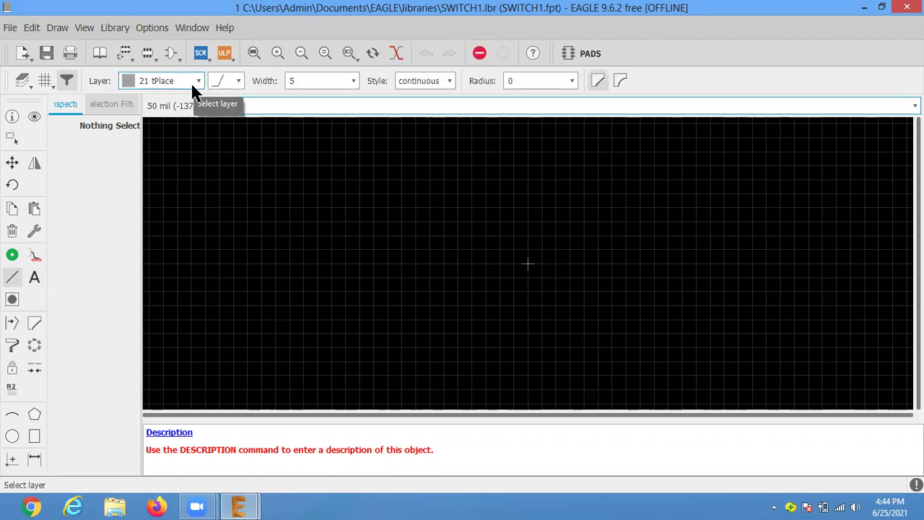
{"action": "left_click", "coordinate": [219, 81]}
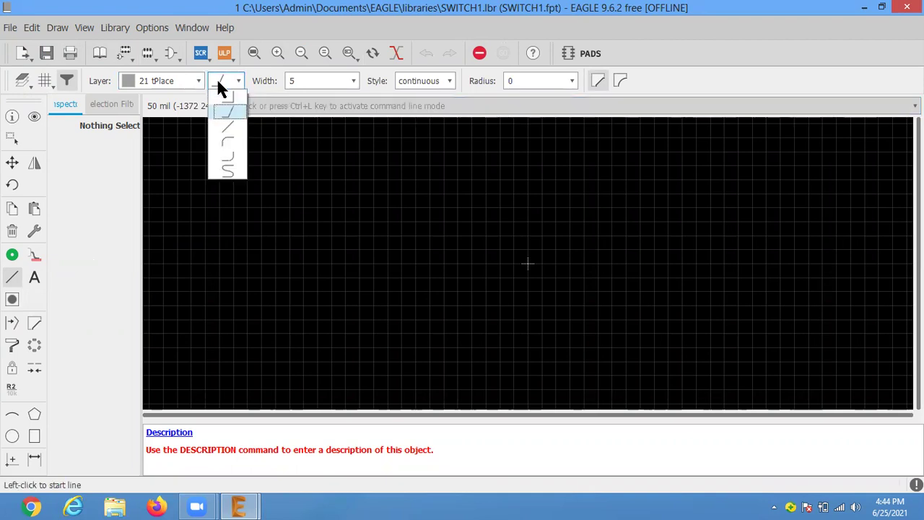
{"action": "left_click", "coordinate": [224, 113]}
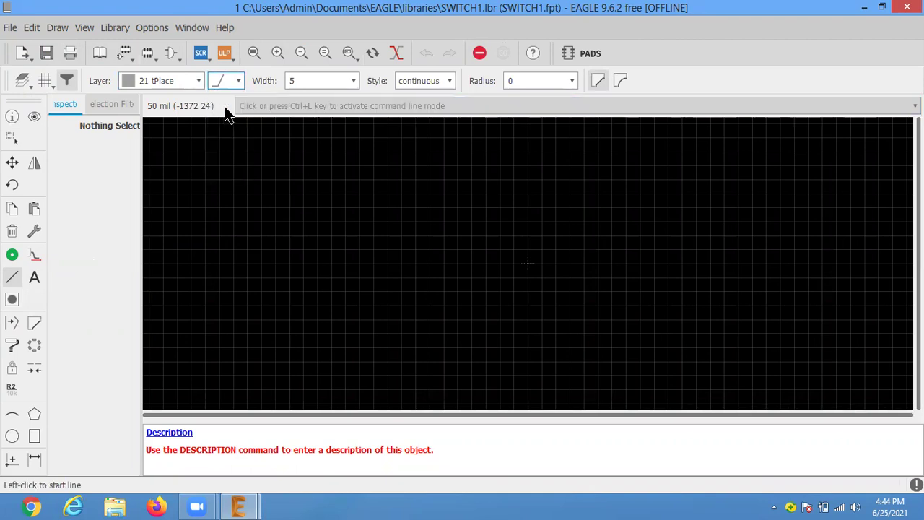
{"action": "left_click", "coordinate": [360, 249]}
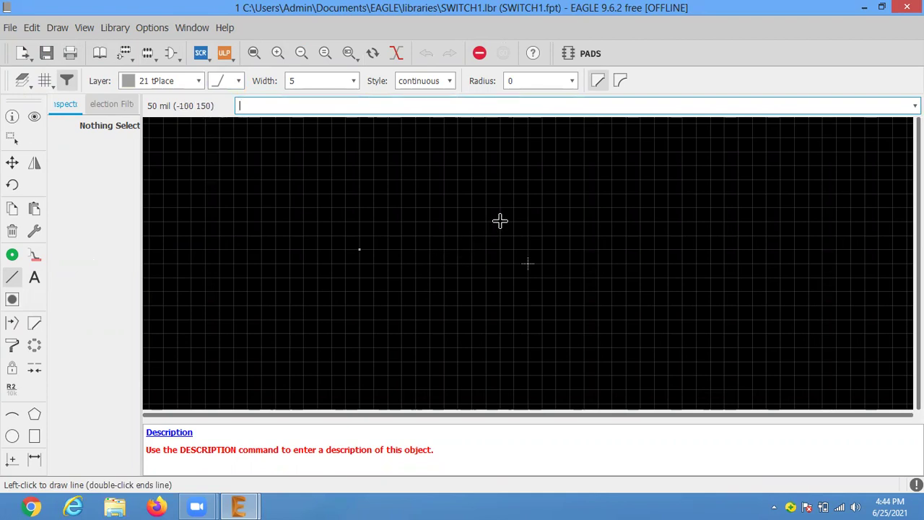
{"action": "left_click", "coordinate": [500, 220]}
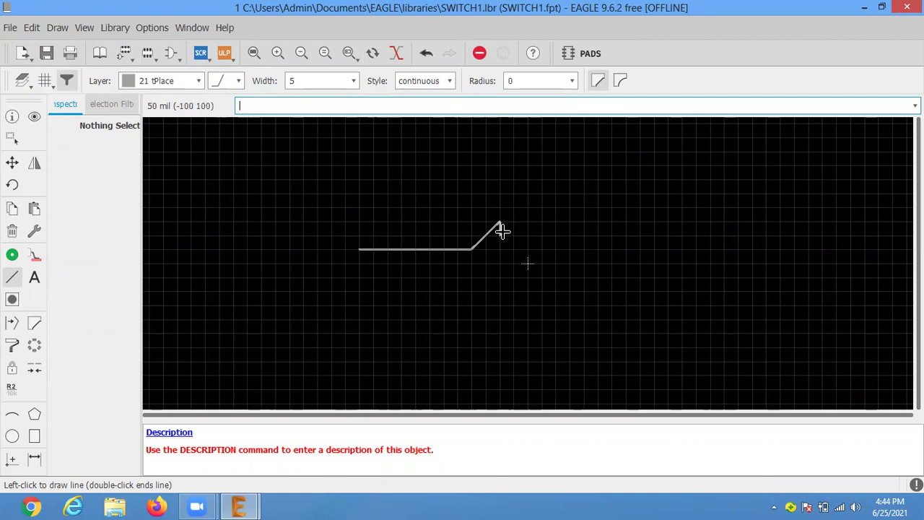
{"action": "double_click", "coordinate": [499, 222]}
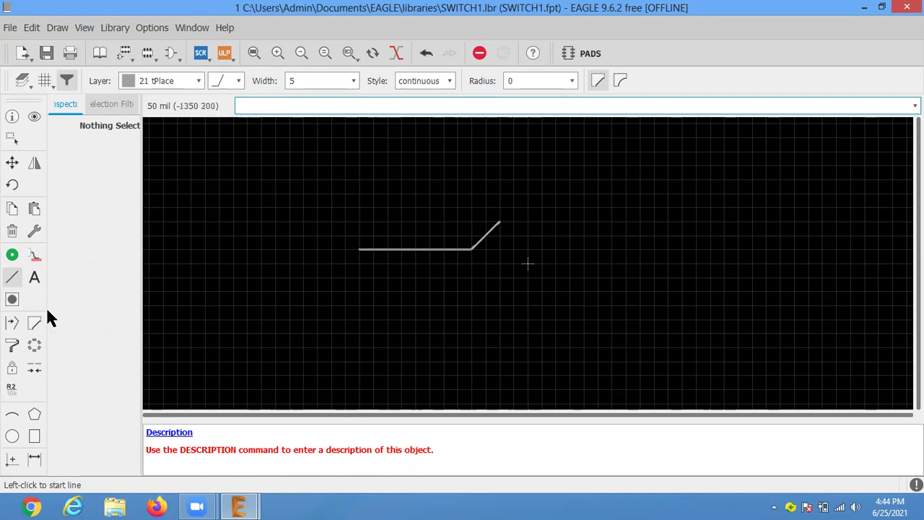
Draw the separate right-hand horizontal line of the footprint outline.
{"action": "left_click", "coordinate": [12, 280]}
{"action": "left_click", "coordinate": [500, 249]}
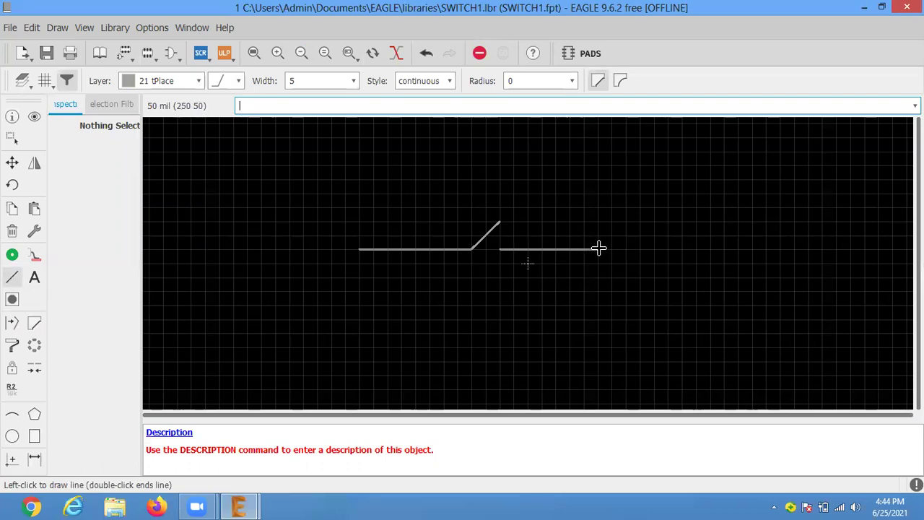
{"action": "double_click", "coordinate": [598, 249]}
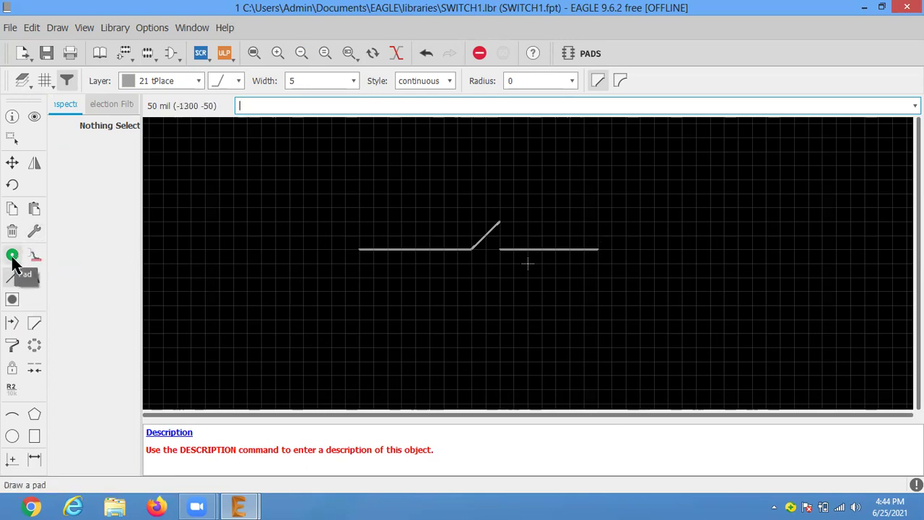
Place pads at the left and right ends of the footprint outline, then save the library.
{"action": "left_click", "coordinate": [12, 257]}
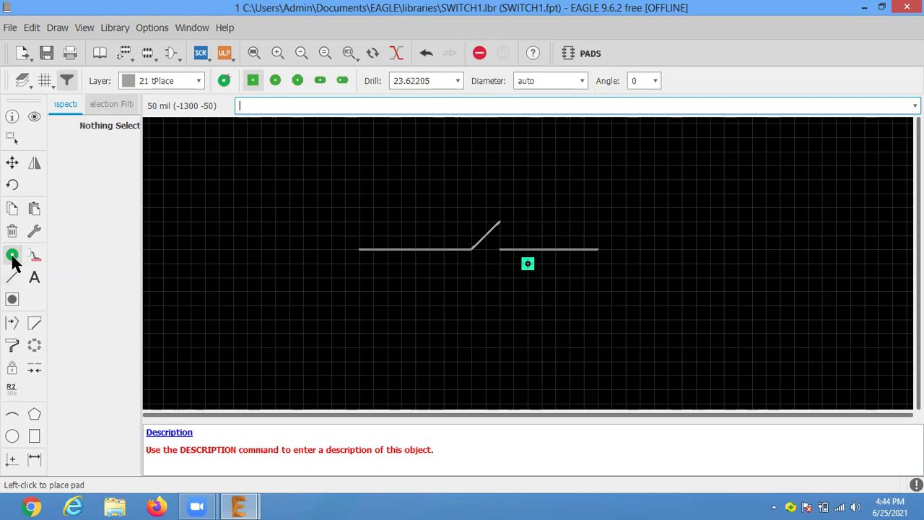
{"action": "left_click", "coordinate": [359, 250]}
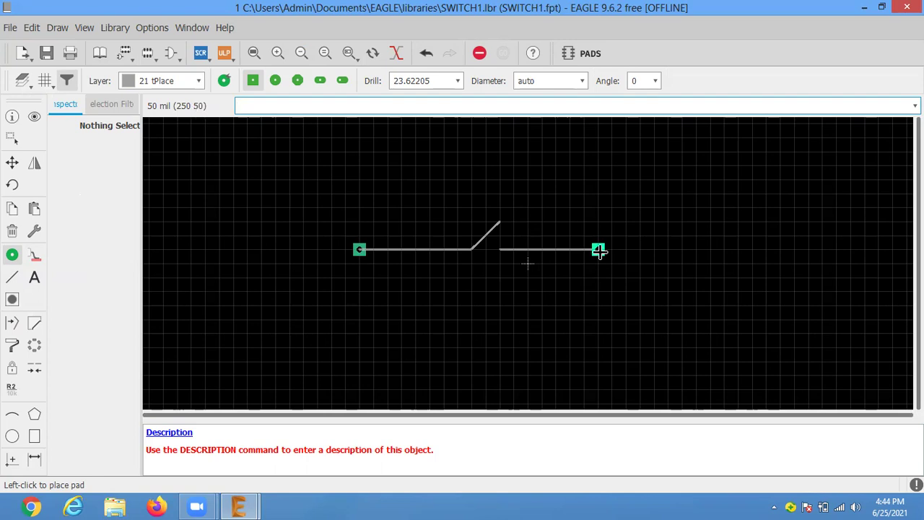
{"action": "left_click", "coordinate": [599, 250]}
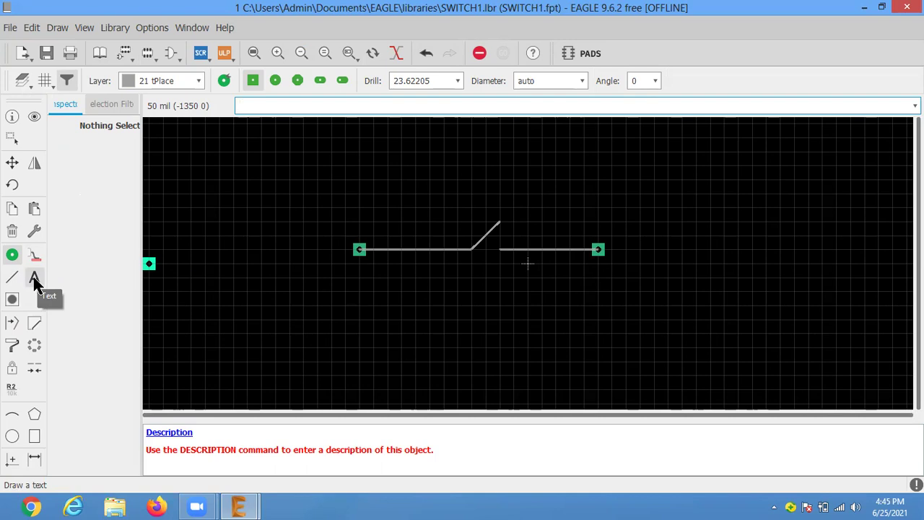
{"action": "left_click", "coordinate": [48, 55]}
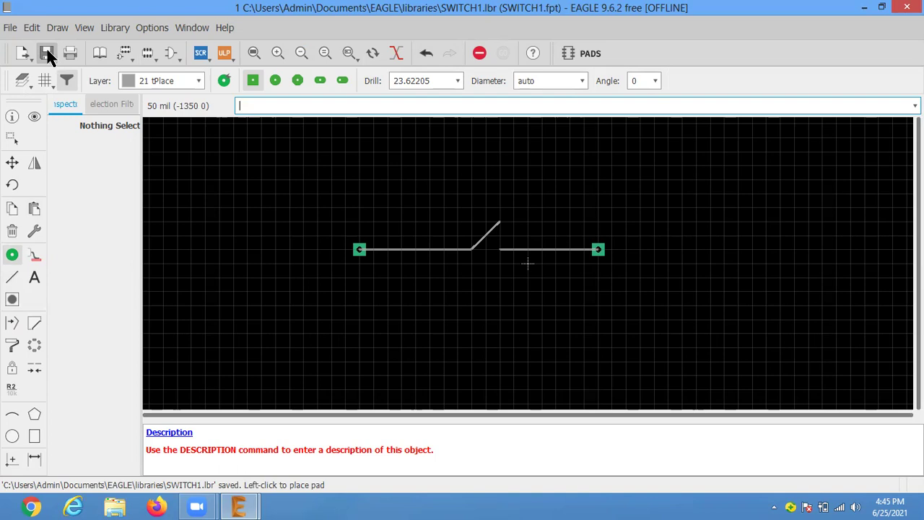
{"action": "left_click", "coordinate": [46, 57]}
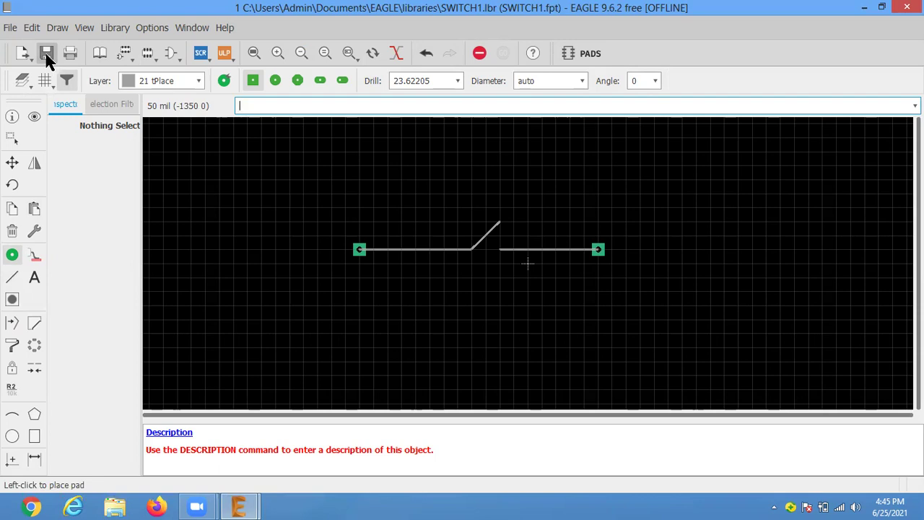
Create a new empty device named SWITCH1, accepting the creation warning.
{"action": "left_click", "coordinate": [126, 52]}
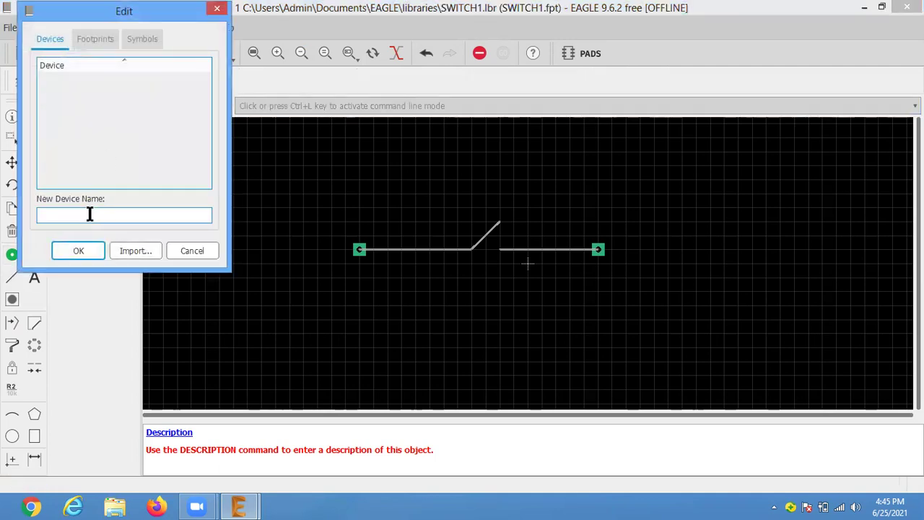
{"action": "left_click", "coordinate": [90, 215]}
{"action": "type", "text": "SWITCH1"}
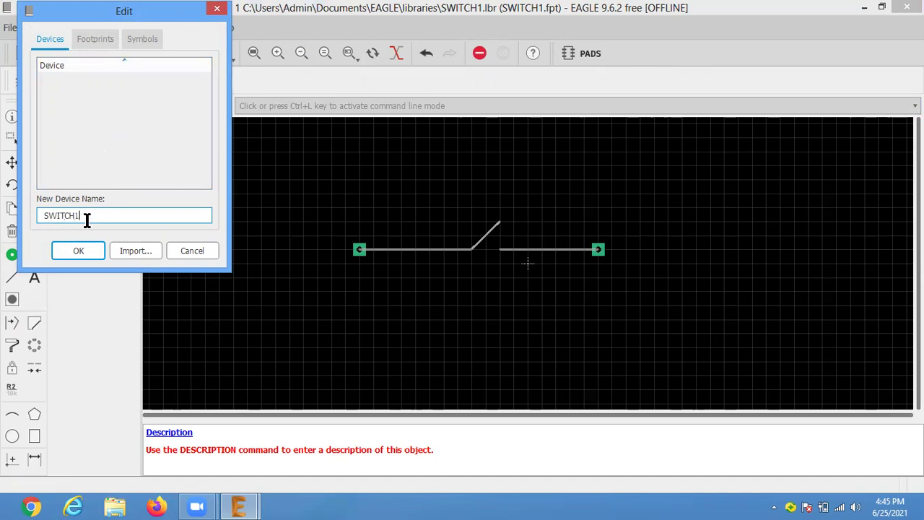
{"action": "left_click", "coordinate": [74, 250]}
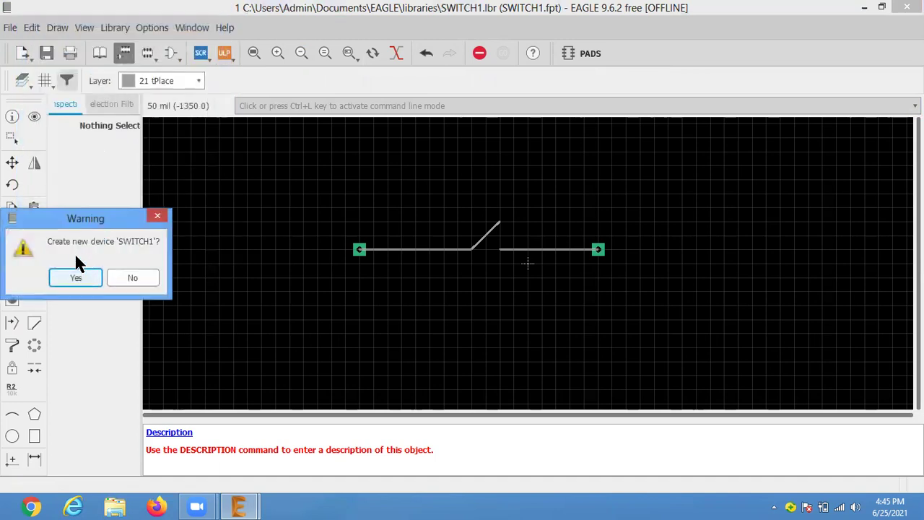
{"action": "left_click", "coordinate": [76, 279]}
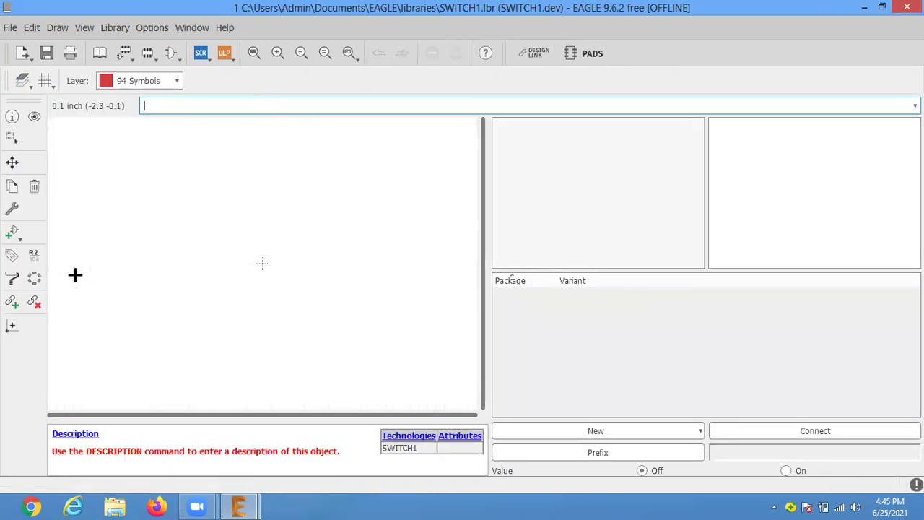
Place a single copy of the SWITCH1 SPST symbol, with pins P$1 and P$2, in the device.
{"action": "key", "text": "ctrl+g"}
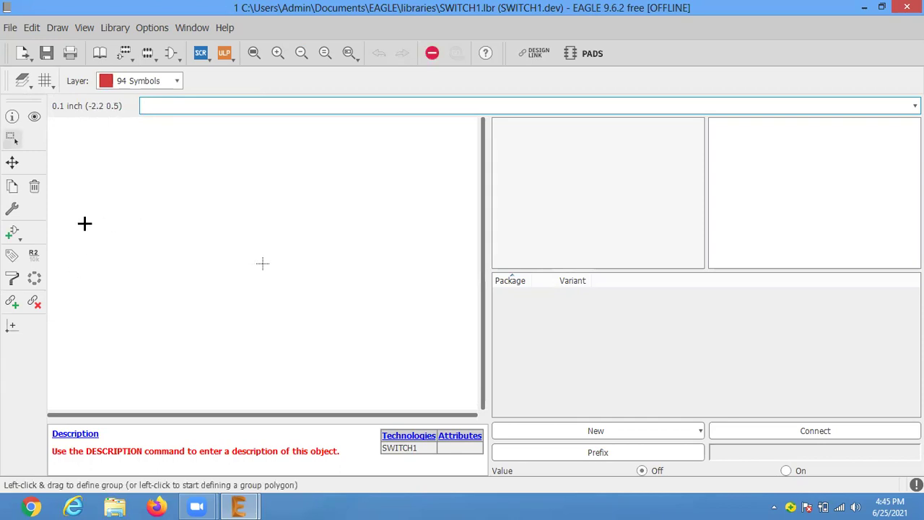
{"action": "left_click", "coordinate": [17, 241]}
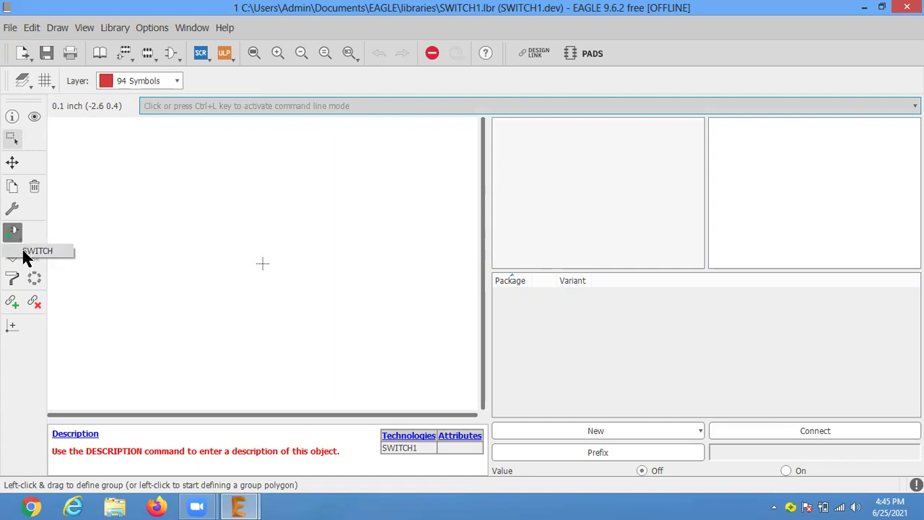
{"action": "left_click", "coordinate": [12, 232]}
{"action": "left_click", "coordinate": [43, 98]}
{"action": "left_click", "coordinate": [42, 93]}
{"action": "left_click", "coordinate": [296, 440]}
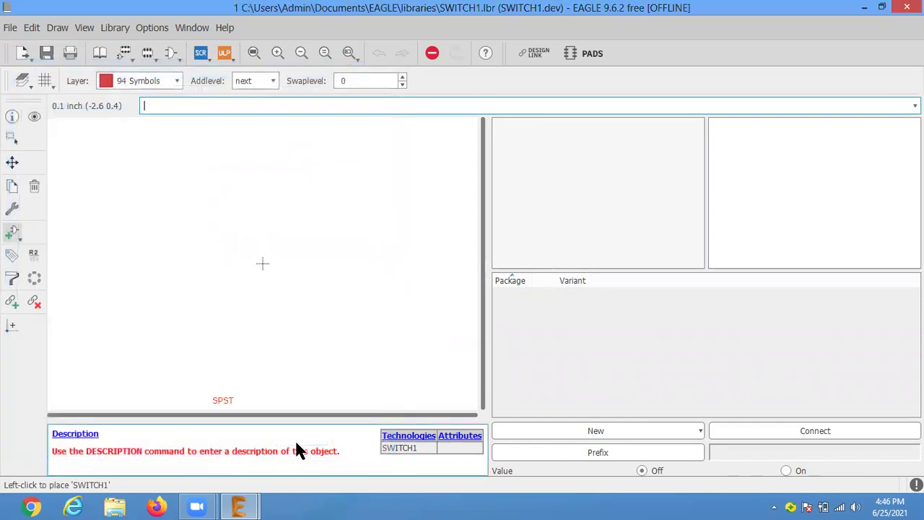
{"action": "left_click", "coordinate": [335, 280]}
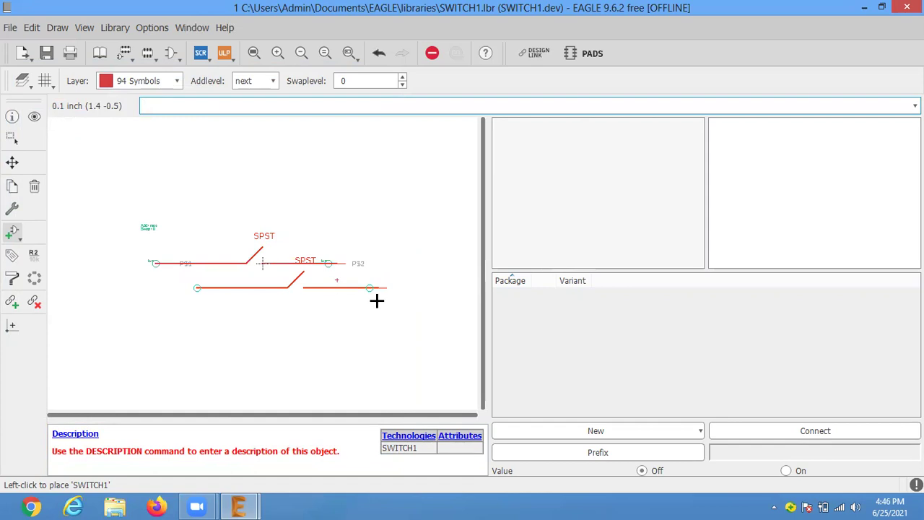
{"action": "key", "text": "Escape"}
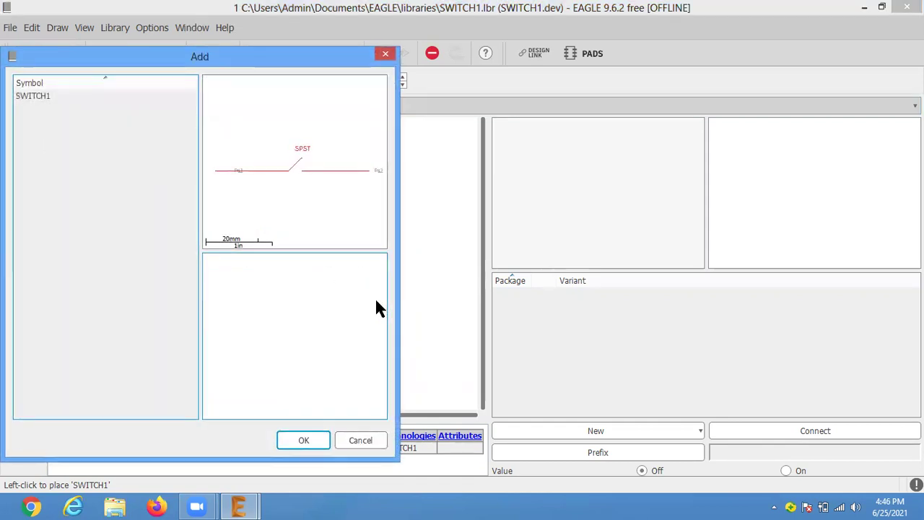
{"action": "left_click", "coordinate": [370, 440]}
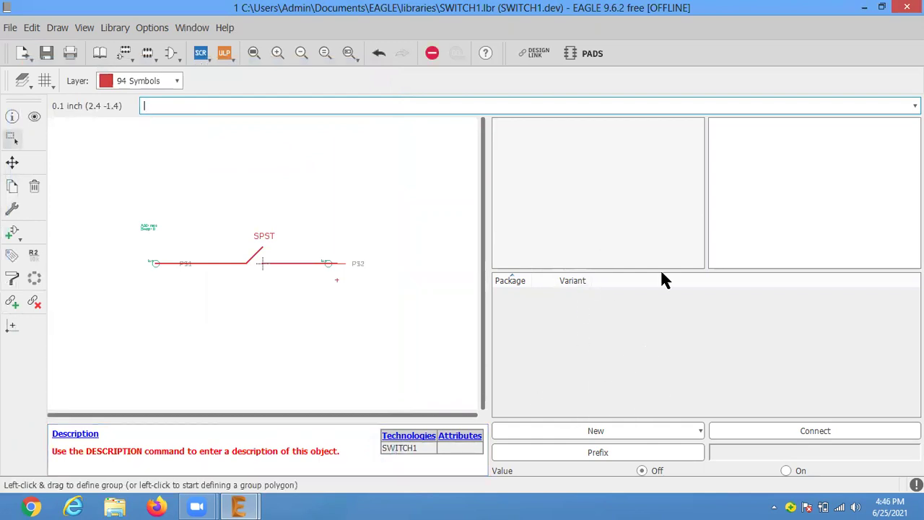
Add the local SWITCH1 footprint as the device's package variant.
{"action": "left_click", "coordinate": [590, 431]}
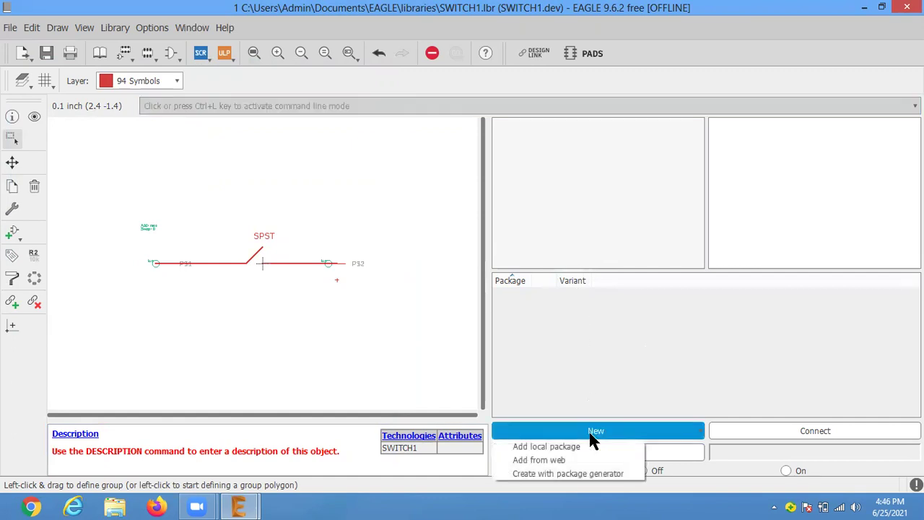
{"action": "left_click", "coordinate": [578, 451]}
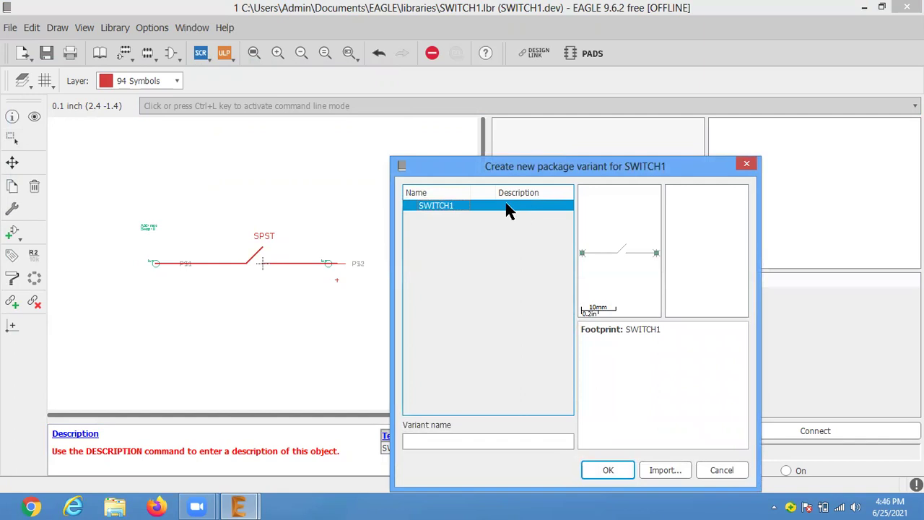
{"action": "left_click", "coordinate": [608, 470]}
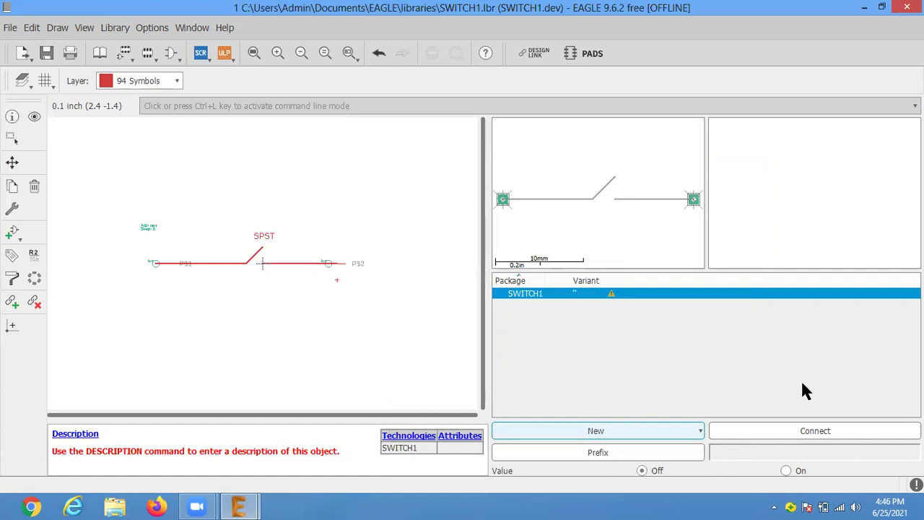
Connect G$1.P$1 to pad P$1 and G$1.P$2 to pad P$2, then save the library.
{"action": "left_click", "coordinate": [801, 430]}
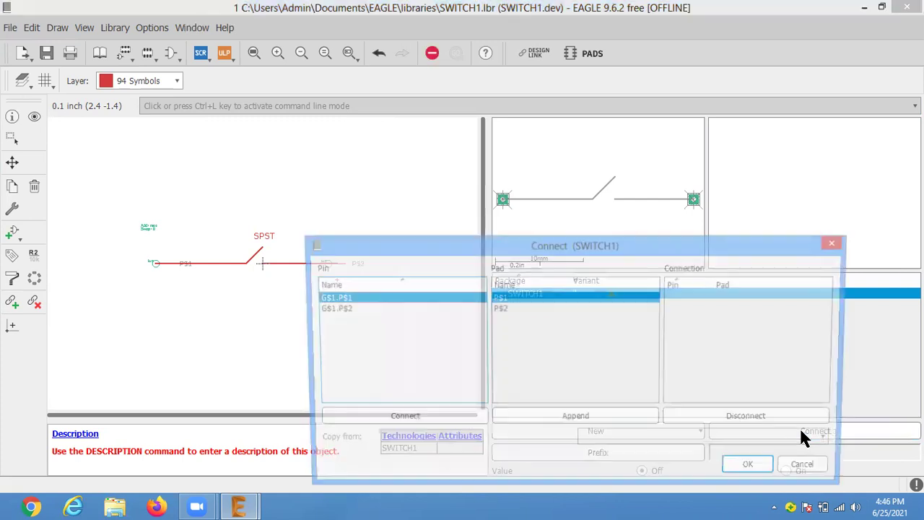
{"action": "left_click", "coordinate": [413, 418]}
{"action": "left_click", "coordinate": [413, 419]}
{"action": "left_click", "coordinate": [740, 470]}
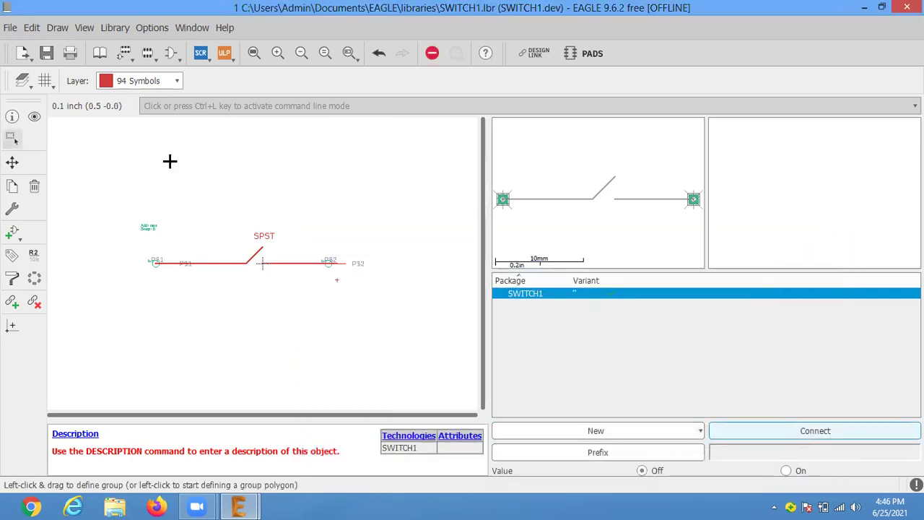
{"action": "left_click", "coordinate": [46, 55]}
In the Control Panel, expand Libraries > libraries to show switch.lbr and SWITCH1.lbr.
{"action": "left_click", "coordinate": [8, 29]}
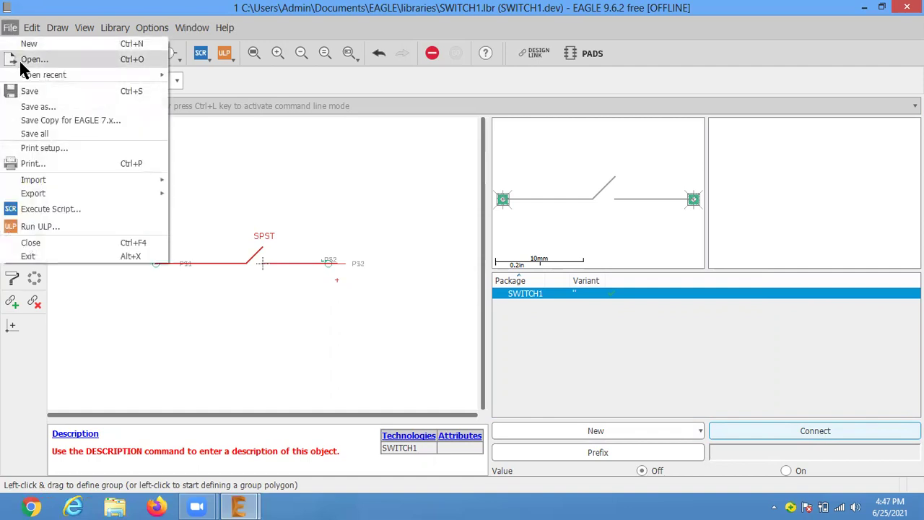
{"action": "left_click", "coordinate": [275, 357]}
{"action": "mouse_move", "coordinate": [239, 506]}
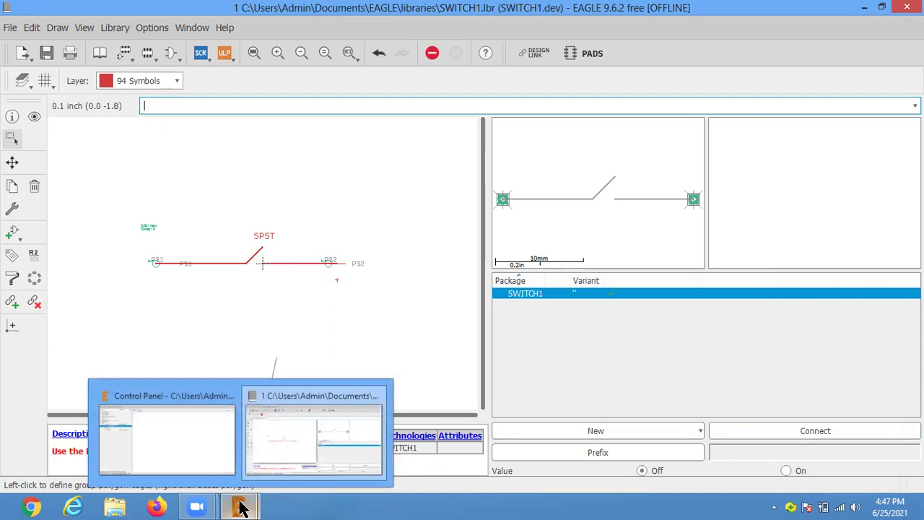
{"action": "left_click", "coordinate": [201, 433]}
{"action": "left_click", "coordinate": [10, 30]}
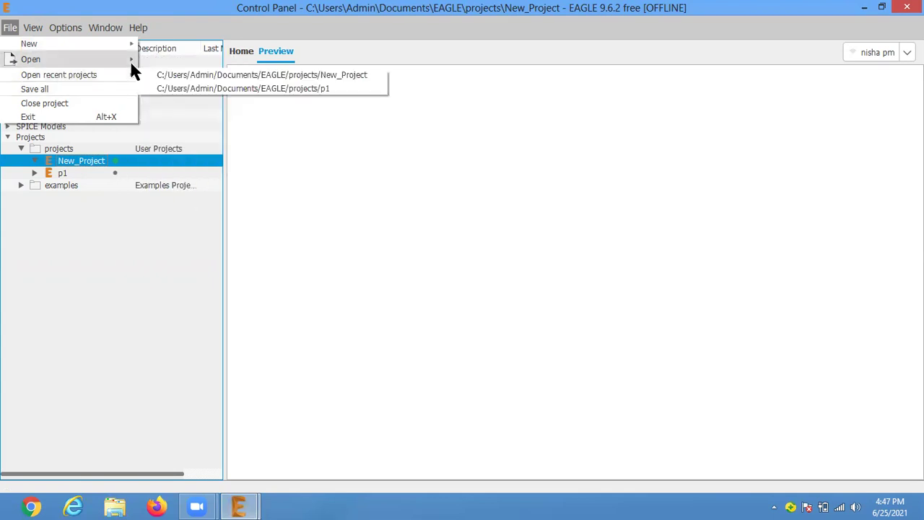
{"action": "mouse_move", "coordinate": [31, 60]}
{"action": "left_click", "coordinate": [148, 114]}
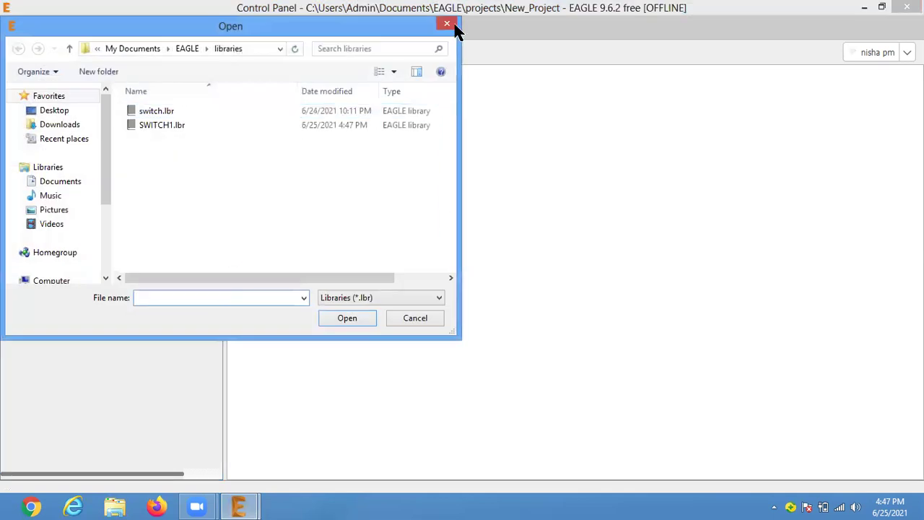
{"action": "left_click", "coordinate": [393, 315]}
{"action": "double_click", "coordinate": [39, 62]}
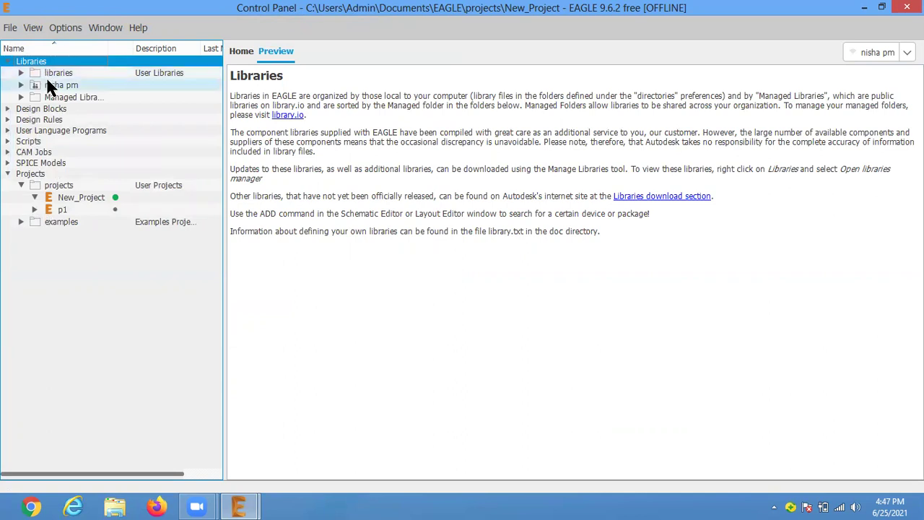
{"action": "double_click", "coordinate": [51, 74]}
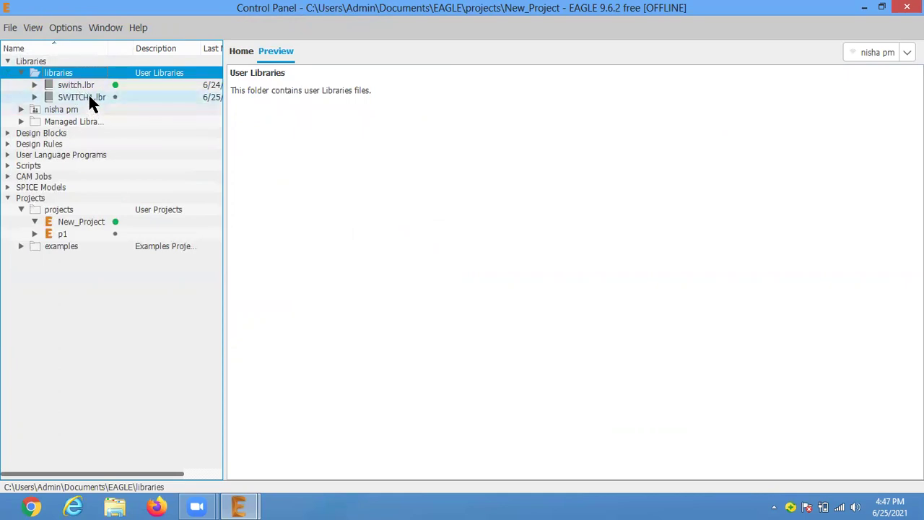